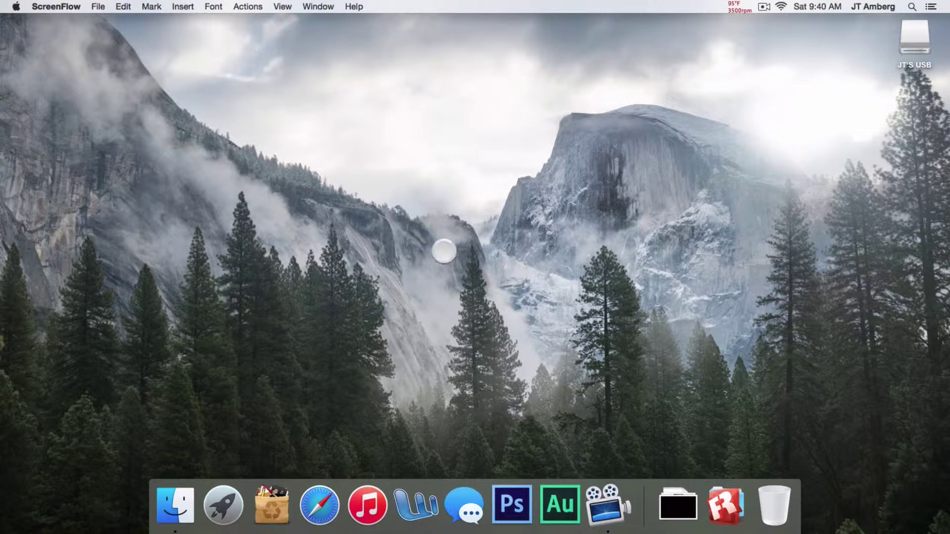
Step: Browse Finder from Macintosh HD into donotopen and the smcfancontrol_2_4 folder, then close the window
click(166, 509)
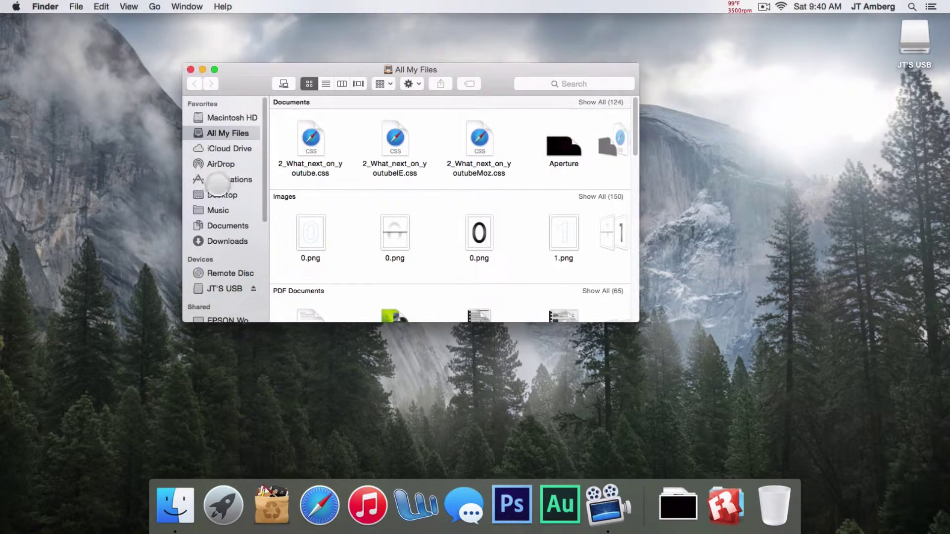
click(214, 179)
scroll(286, 204, down, 10)
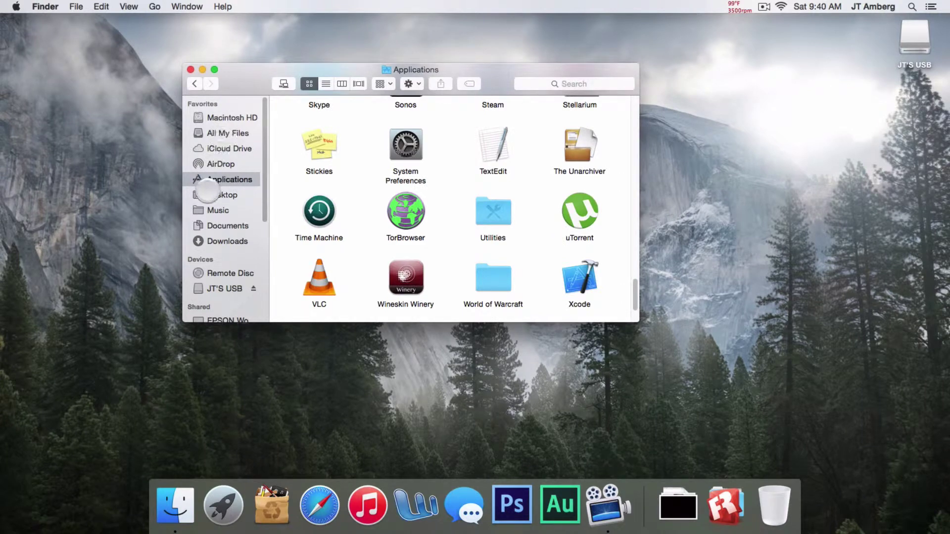
click(226, 226)
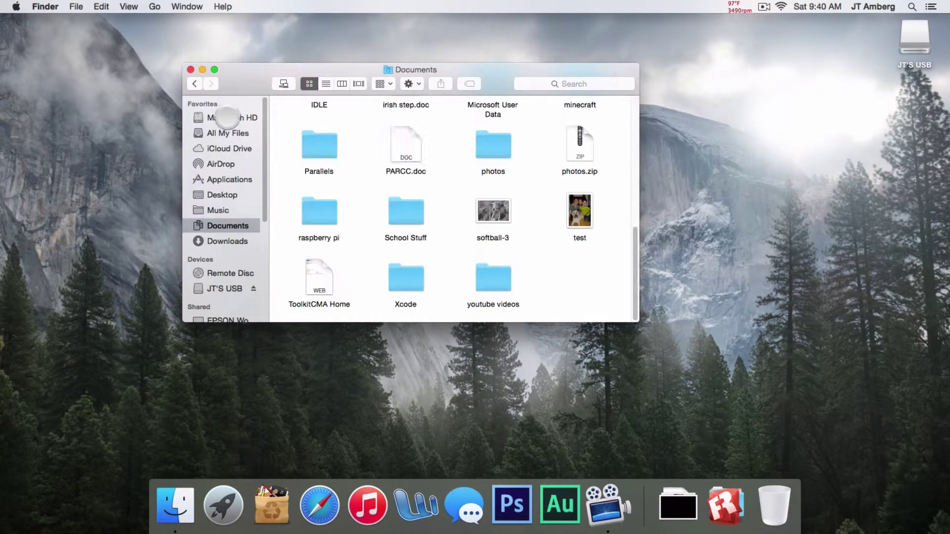
click(228, 119)
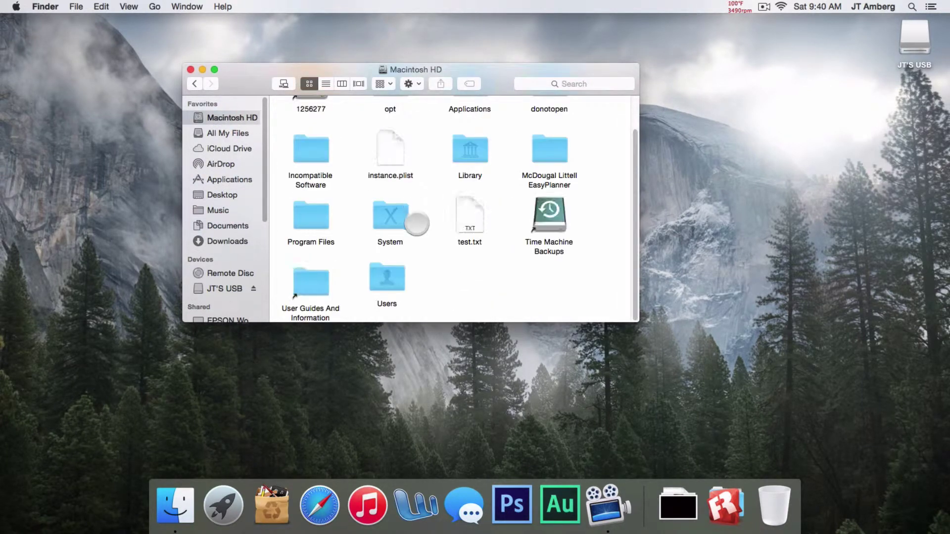
scroll(398, 252, up, 2)
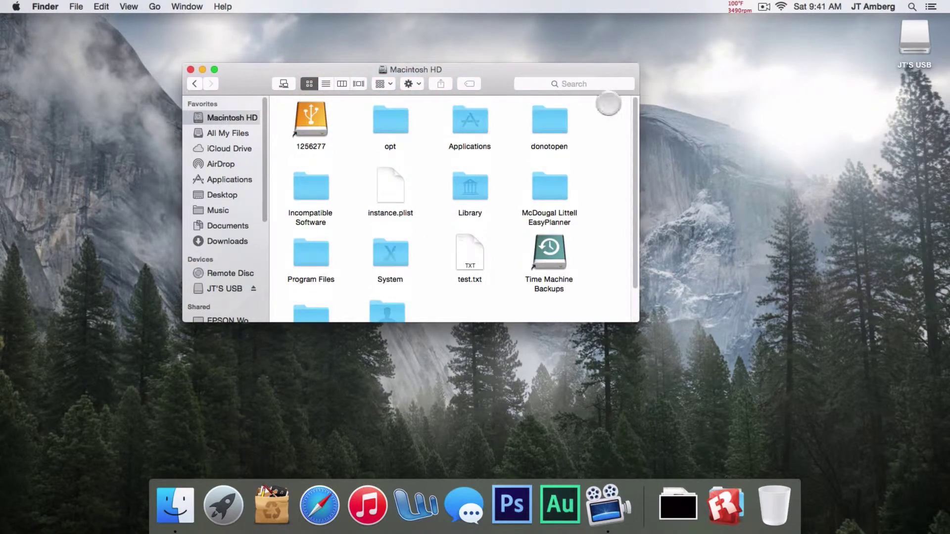
double_click(552, 133)
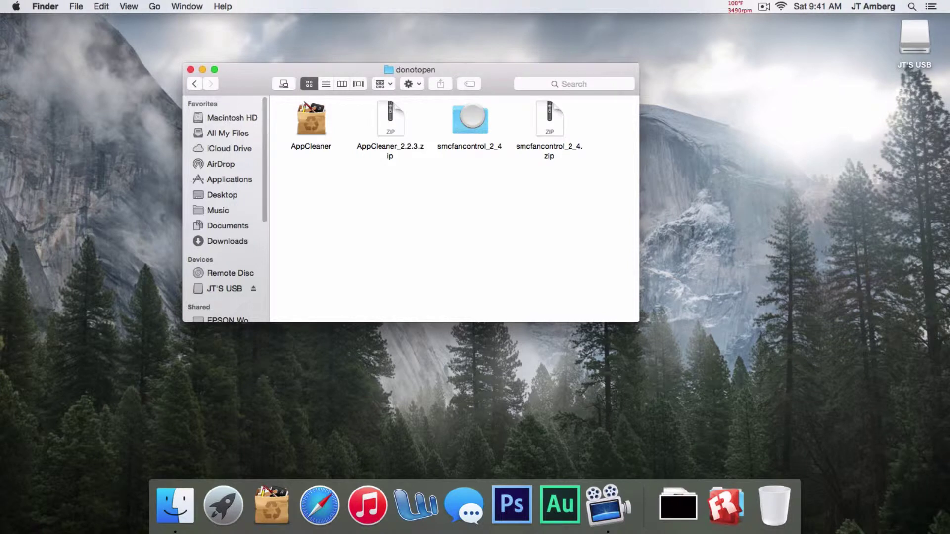
click(469, 119)
double_click(470, 119)
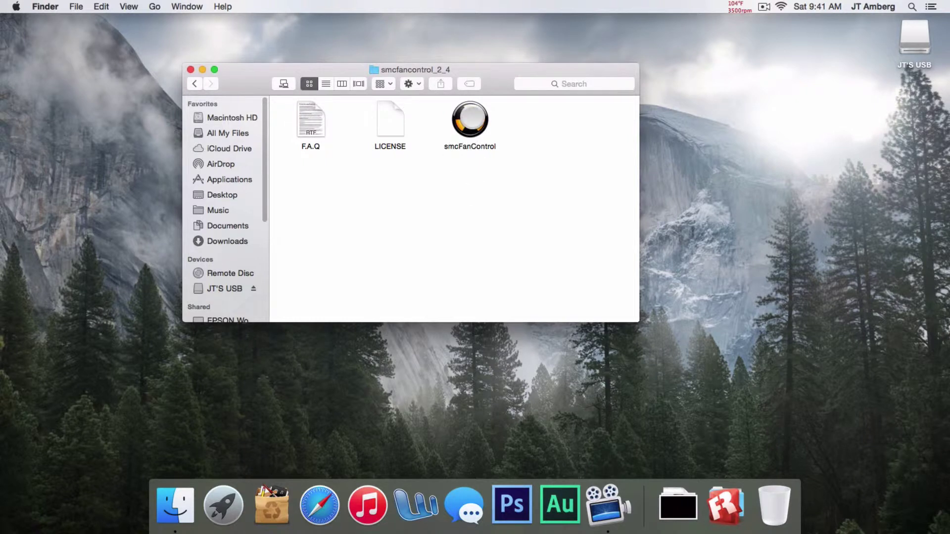
click(191, 69)
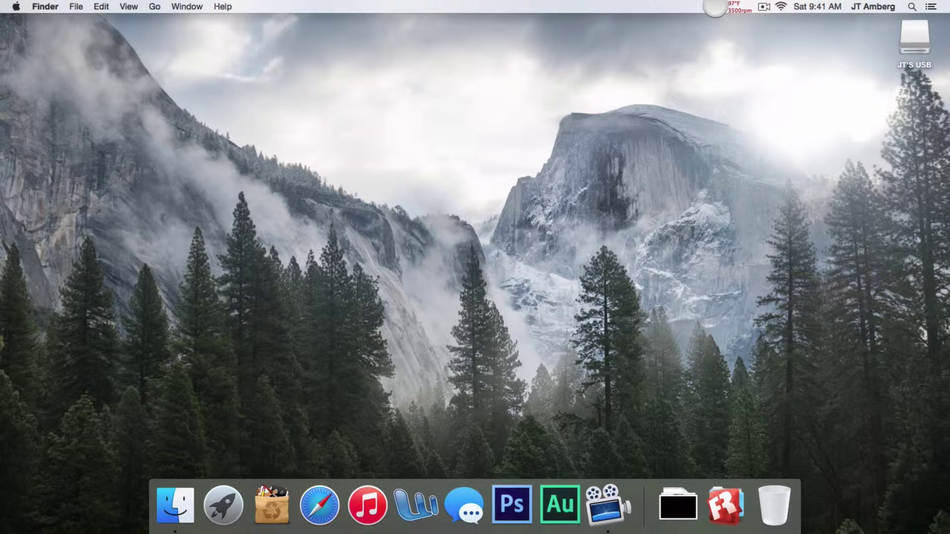
Step: Open smcFanControl's preferences, reposition the window, and enable Autostart after login
click(739, 7)
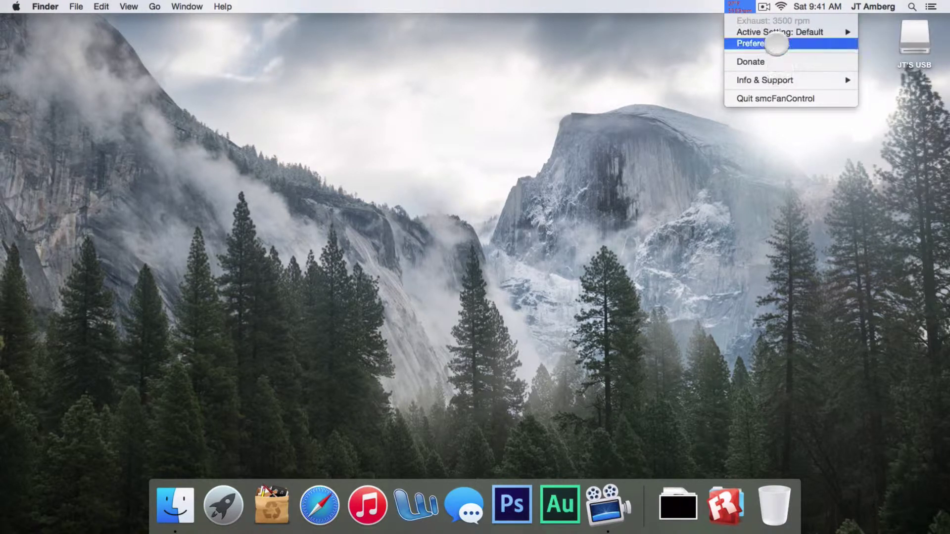
click(775, 42)
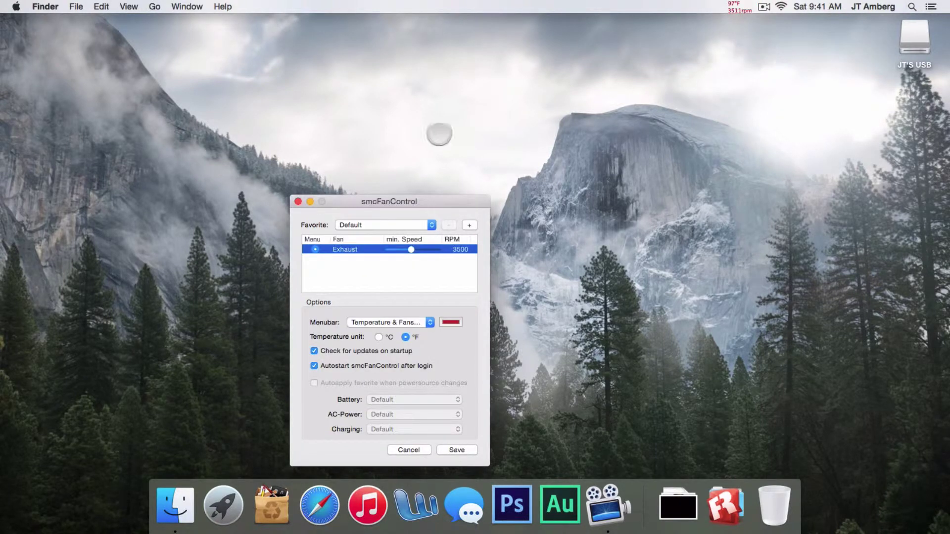
drag(404, 196, 506, 145)
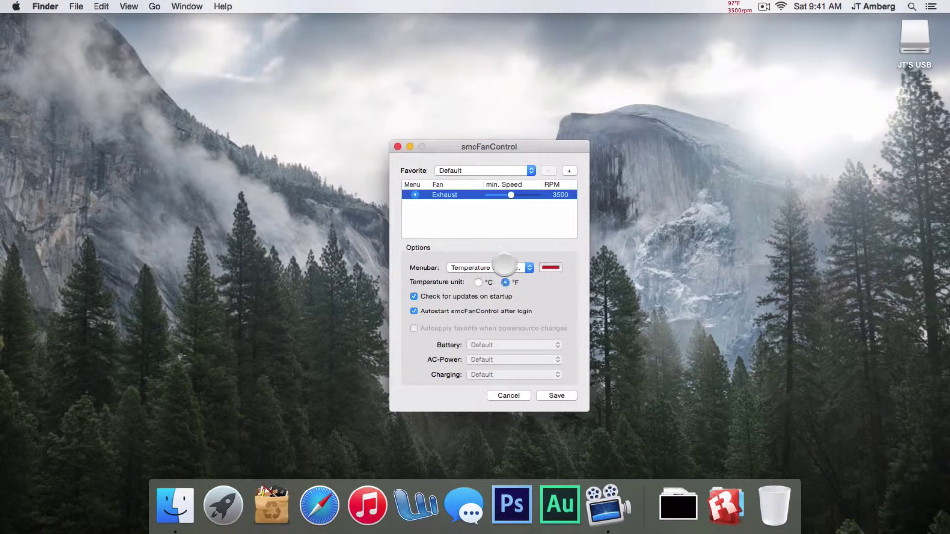
click(504, 266)
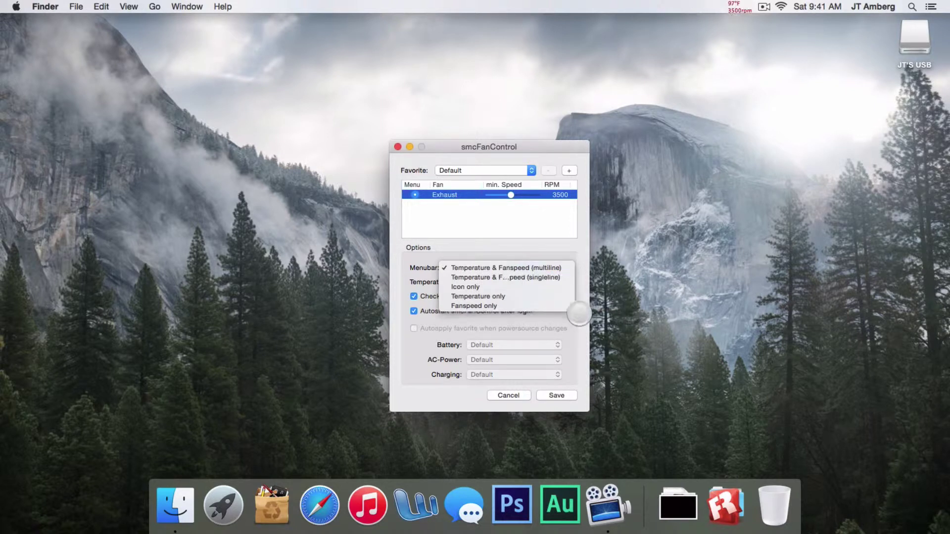
click(578, 312)
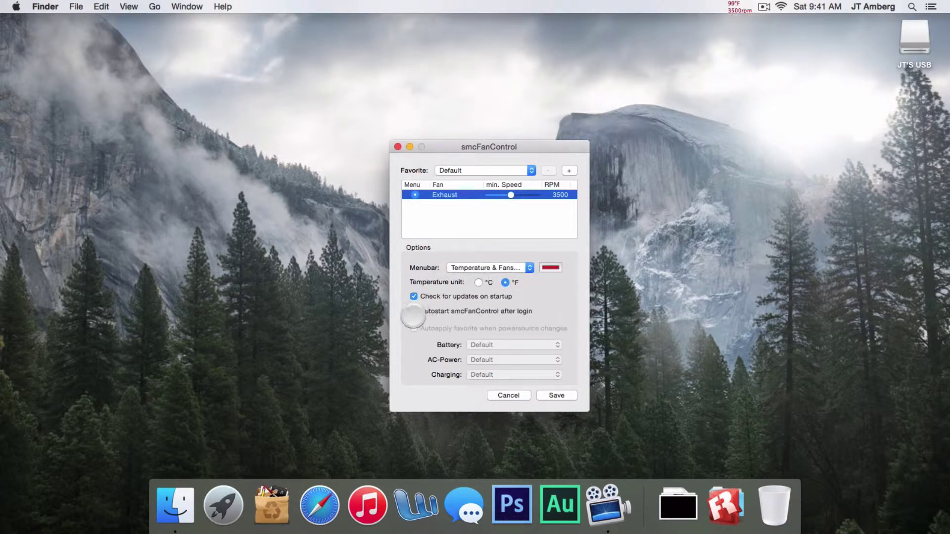
click(414, 311)
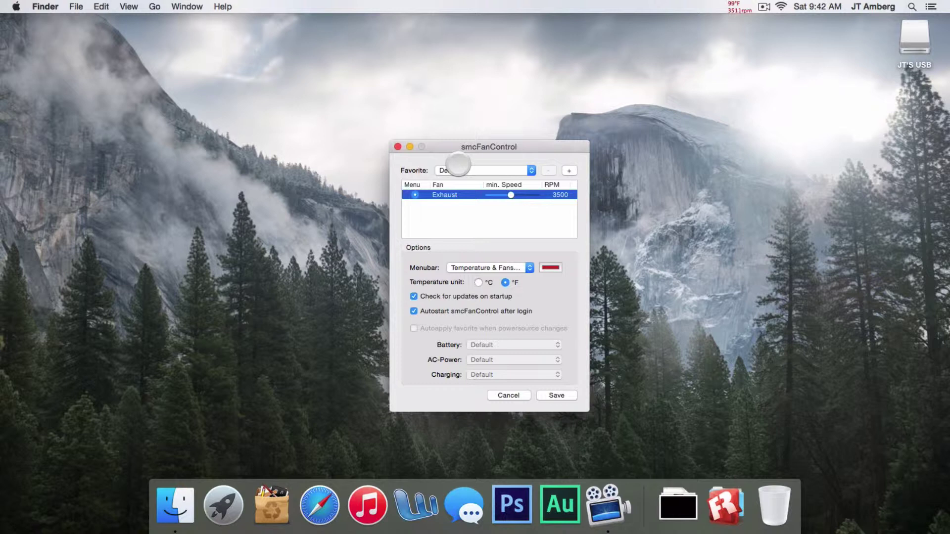
Step: Add a favorite named '0' with the Exhaust fan minimum speed raised to 5500 RPM
click(457, 170)
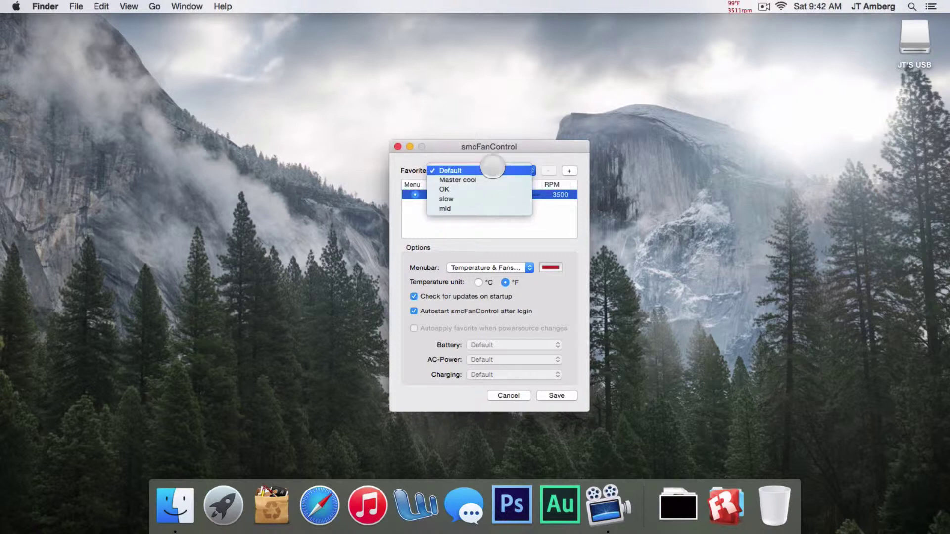
click(492, 166)
click(569, 170)
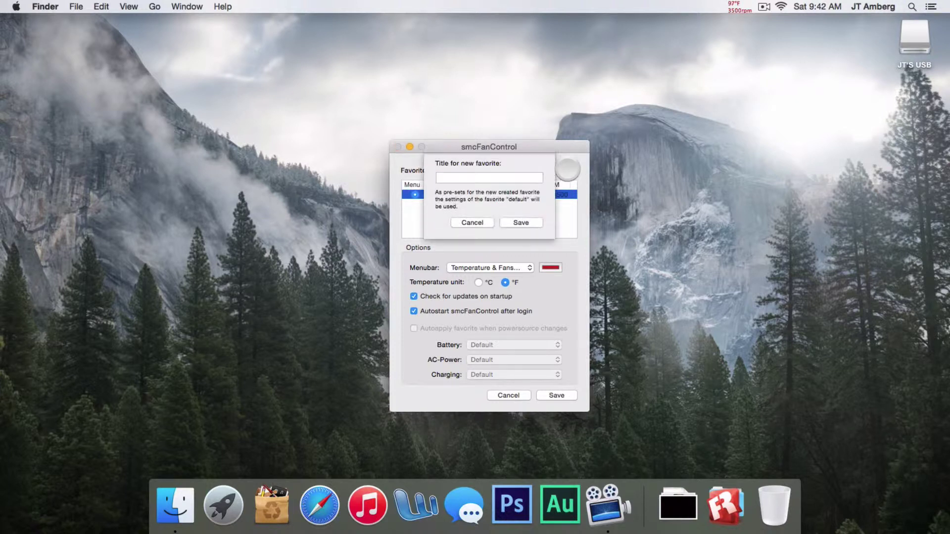
text(0)
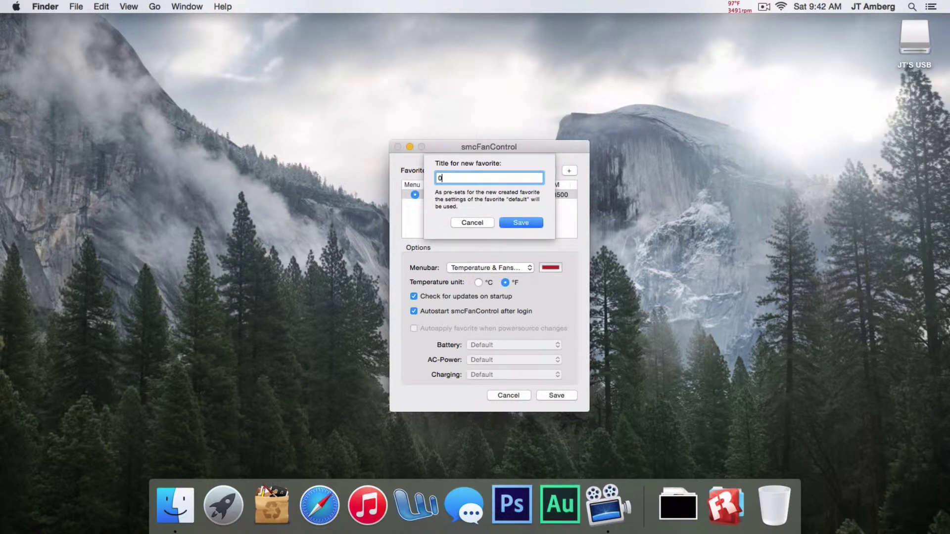
key(Return)
drag(494, 192, 591, 201)
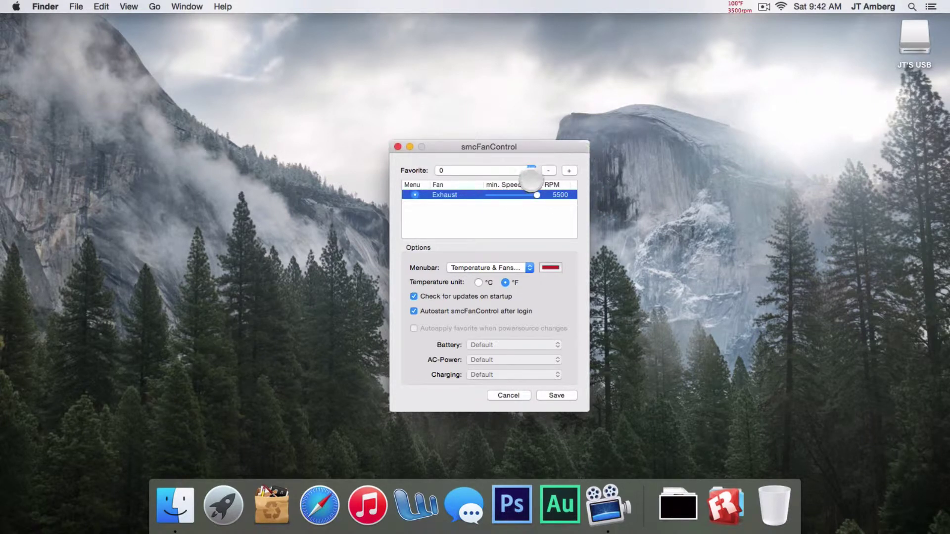
Step: Delete the favorite '0', cancelling the first attempt and confirming the second
click(531, 171)
click(526, 171)
click(548, 170)
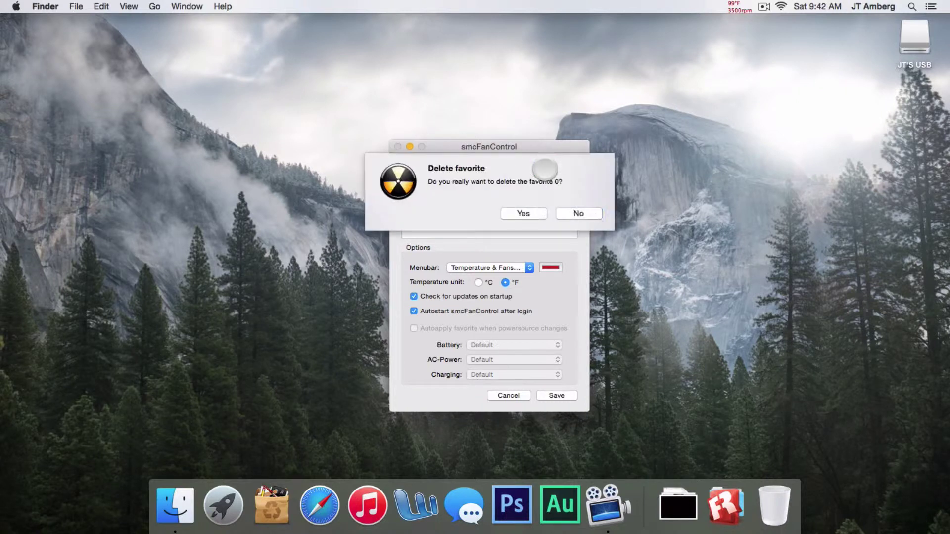
click(572, 213)
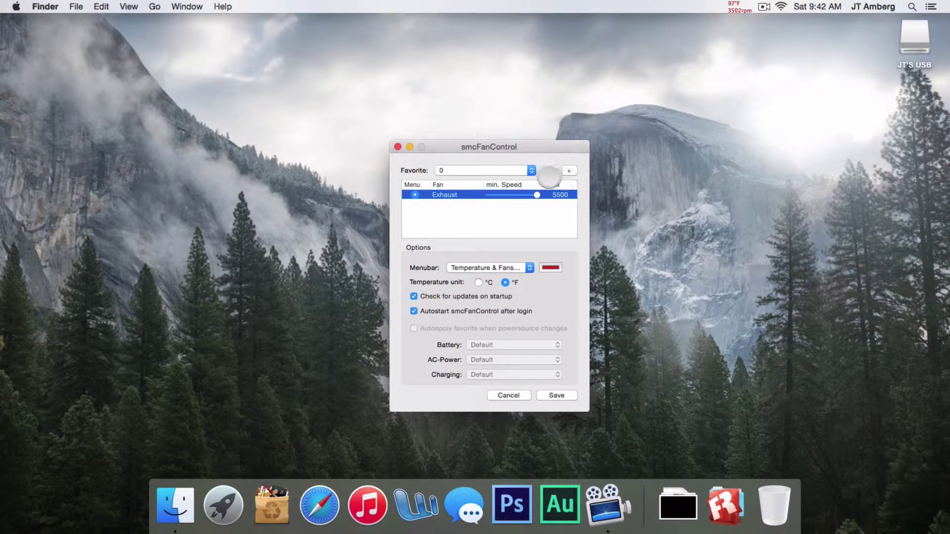
click(548, 170)
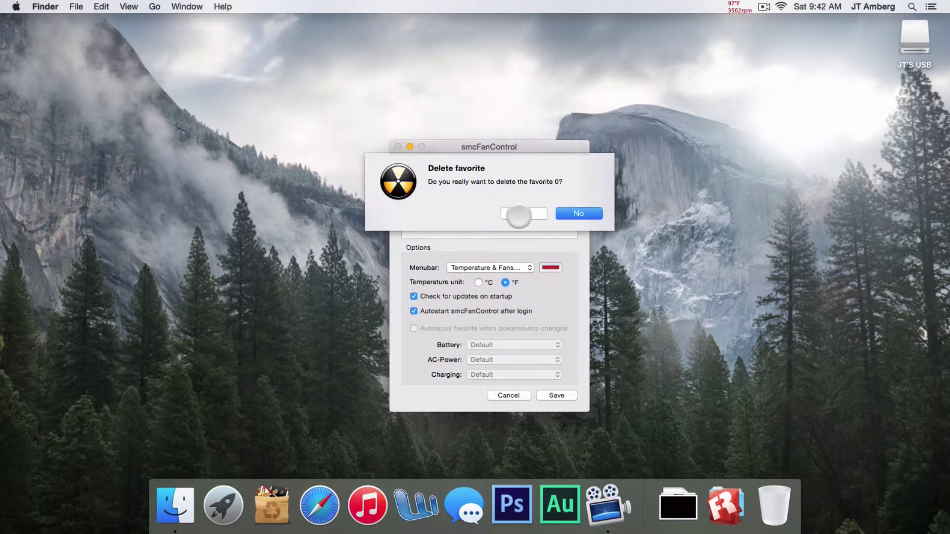
click(517, 215)
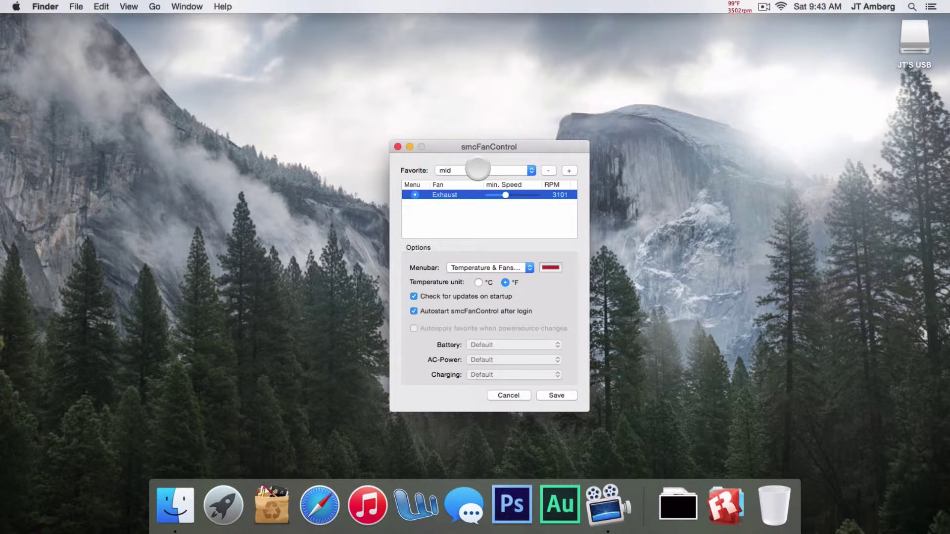
Step: Try the OK, Master cool and Default presets, settle on OK, and close the settings window
click(481, 170)
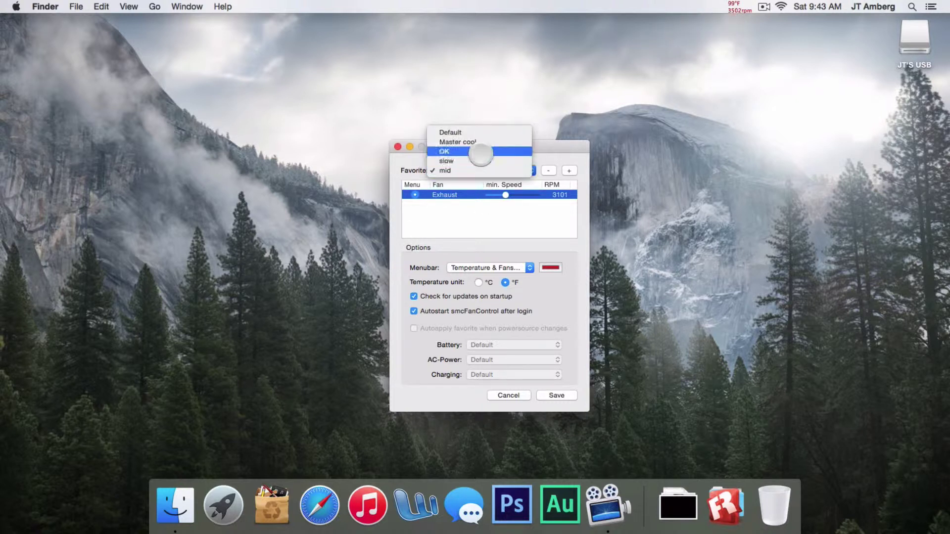
click(476, 151)
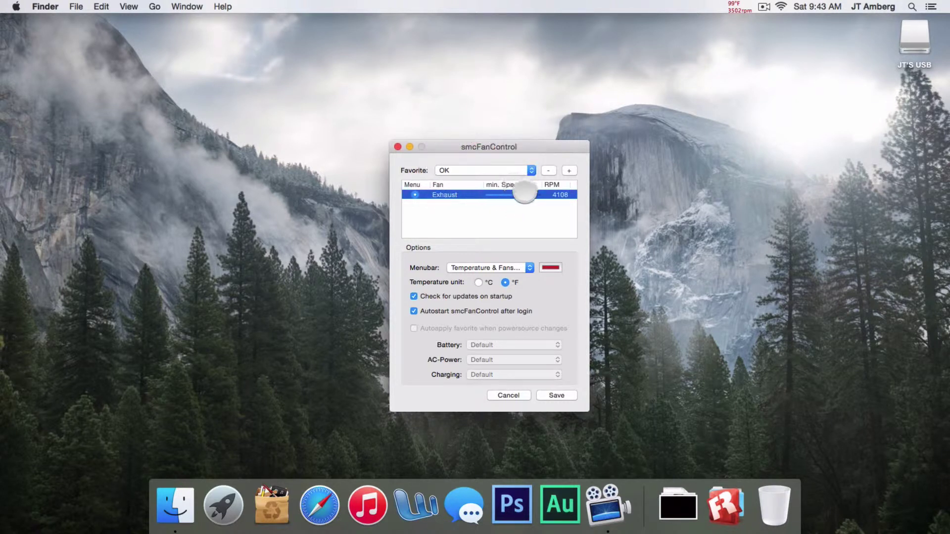
click(487, 171)
click(488, 161)
click(490, 170)
click(490, 161)
click(489, 170)
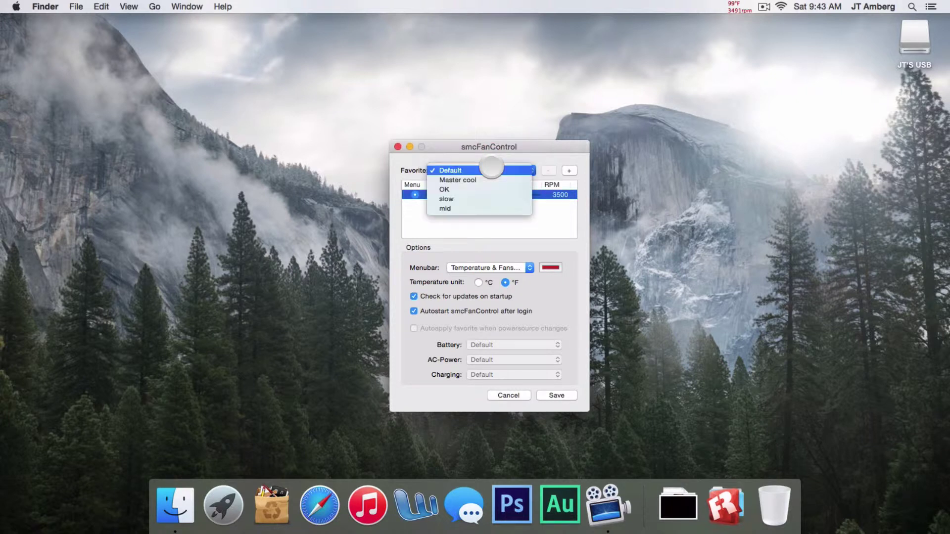
click(497, 188)
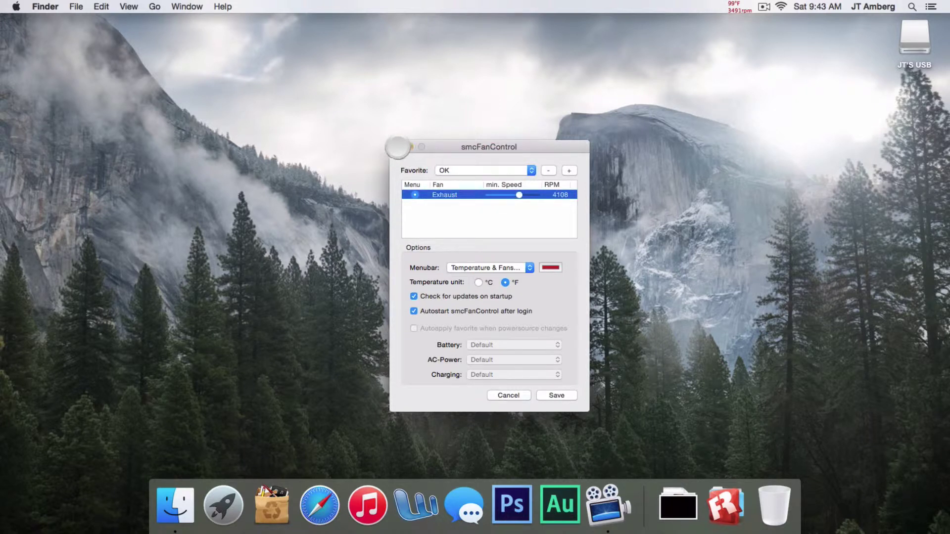
click(398, 147)
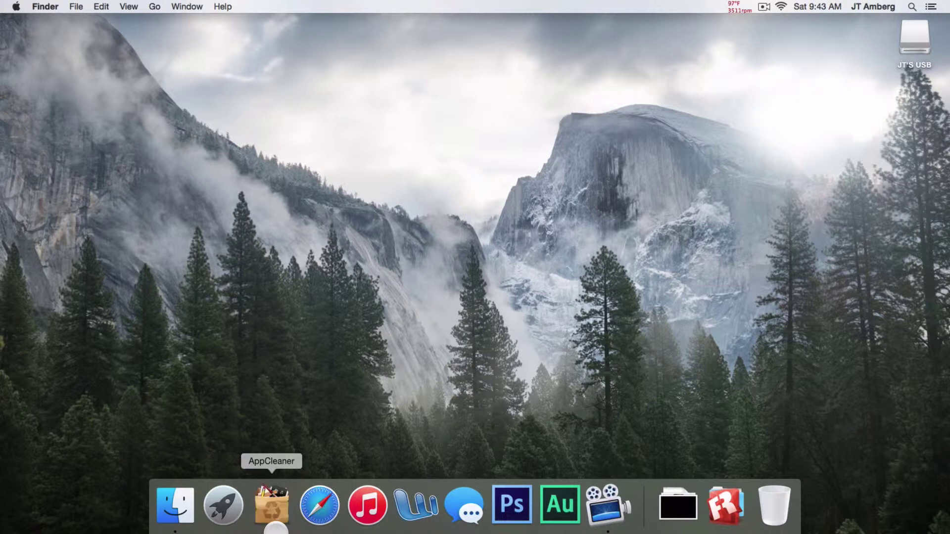
Step: Launch AppCleaner and place a Finder Applications window beside it on the right
click(276, 527)
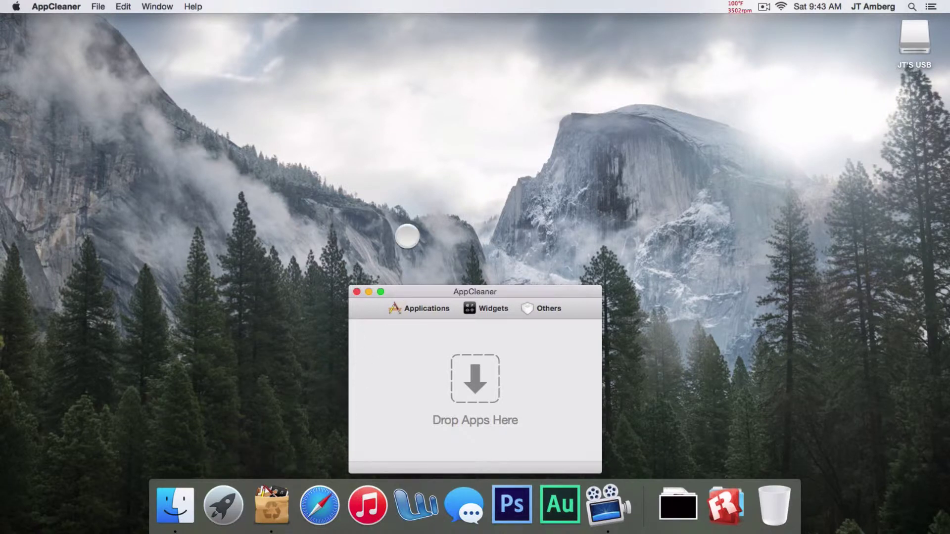
drag(511, 309, 509, 152)
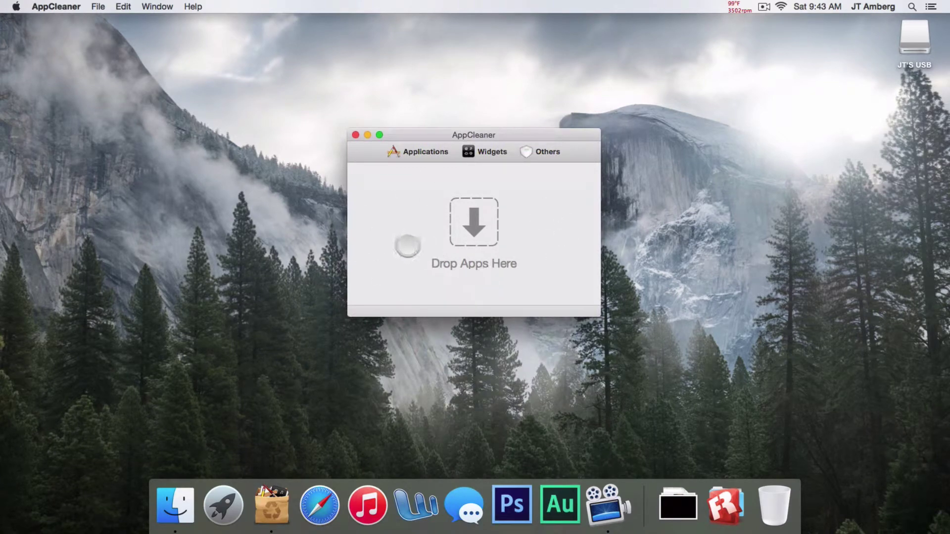
click(725, 506)
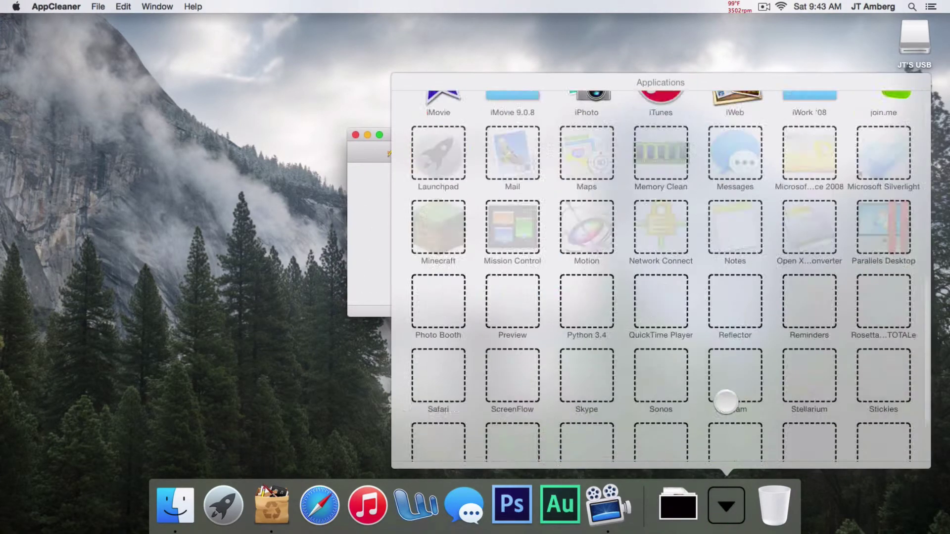
scroll(725, 401, down, 2)
click(806, 434)
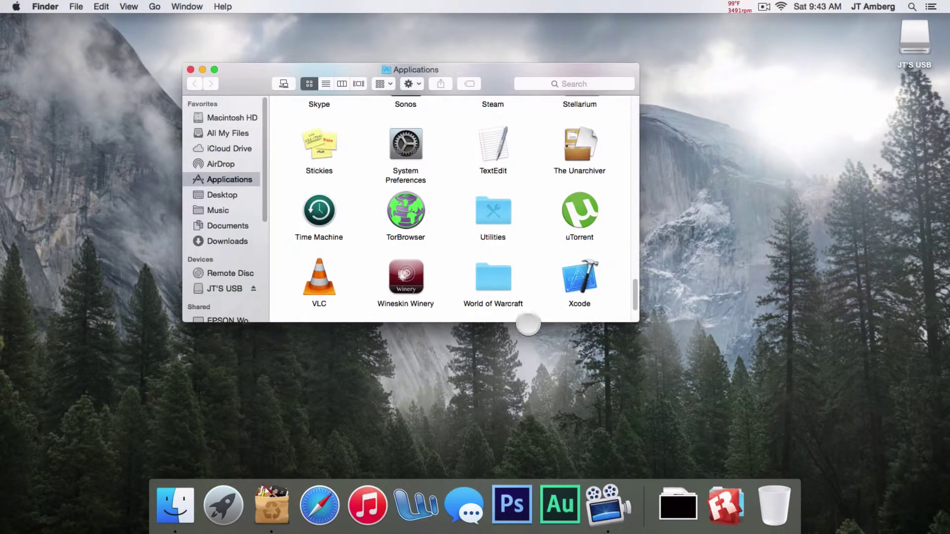
scroll(487, 144, up, 10)
drag(540, 97, 707, 205)
scroll(647, 281, down, 3)
scroll(515, 277, up, 3)
scroll(515, 277, down, 4)
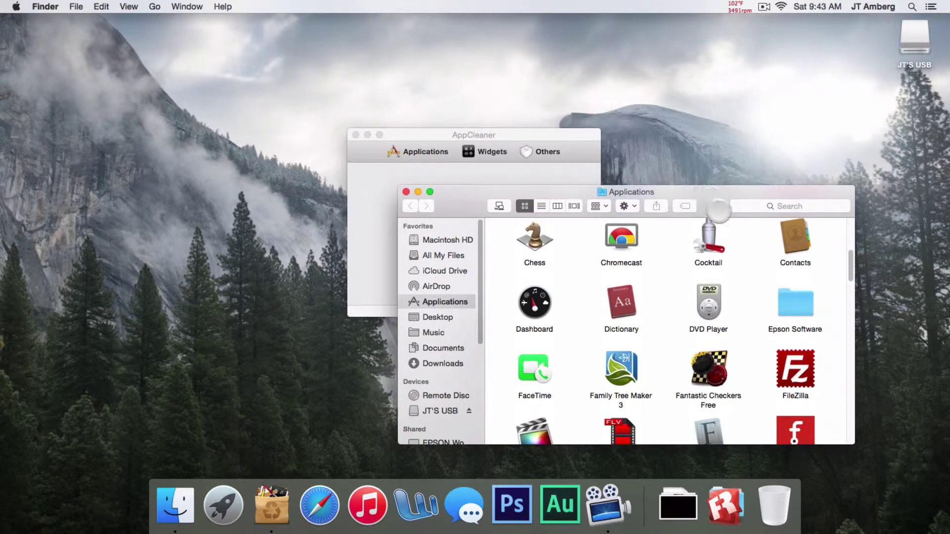
drag(718, 210, 944, 184)
Step: After previewing Chess as a drop, drag Steam onto AppCleaner for removal
click(760, 213)
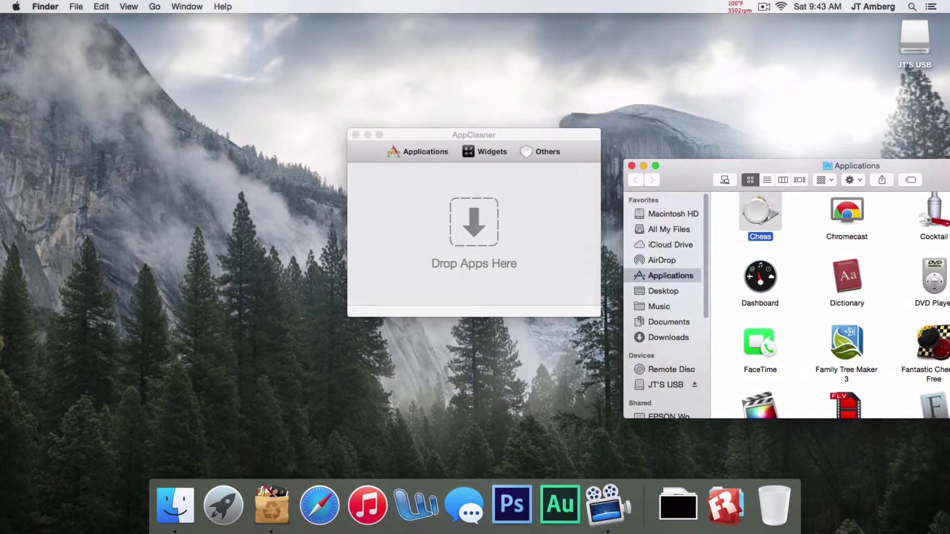
mouse_move(761, 212)
mouse_down()
mouse_move(676, 240)
mouse_move(757, 218)
mouse_move(725, 510)
mouse_move(775, 518)
mouse_move(695, 75)
mouse_move(754, 203)
mouse_up()
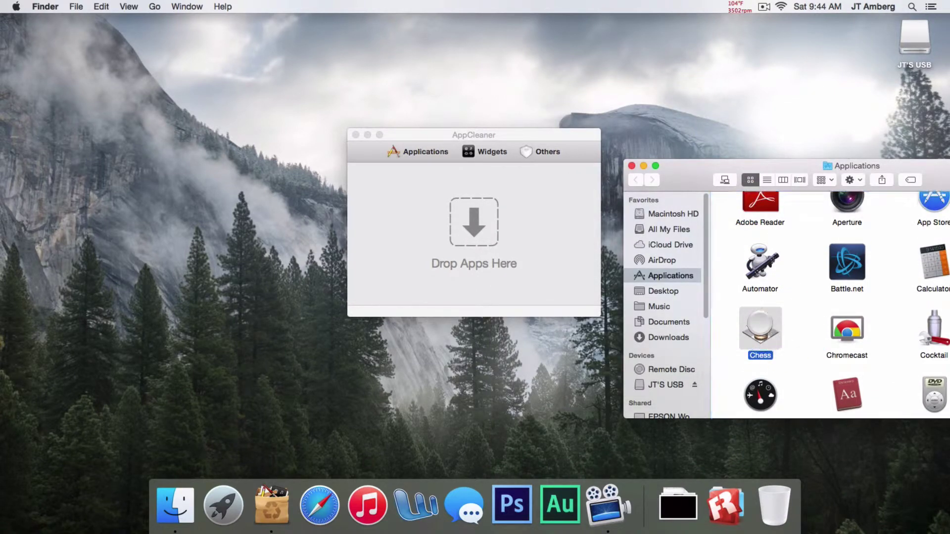
drag(767, 335, 501, 267)
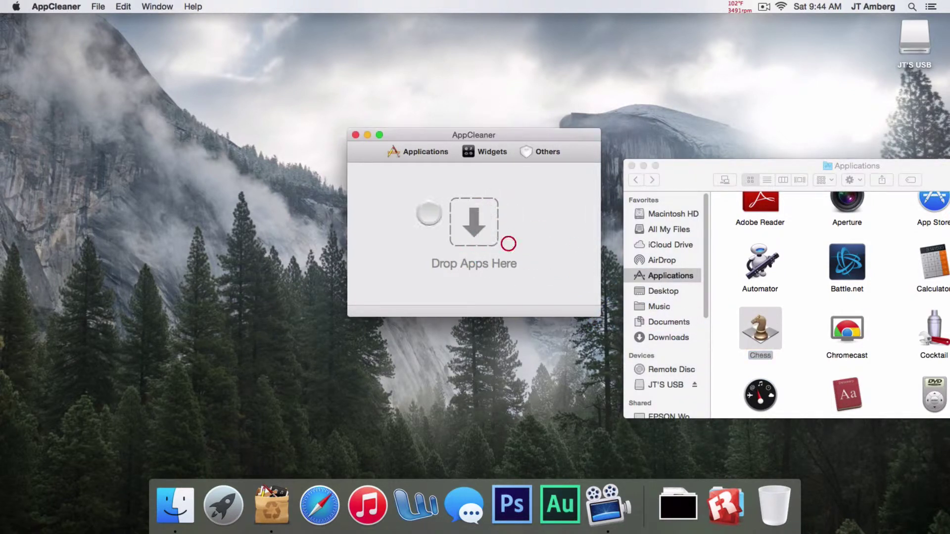
scroll(780, 368, up, 2)
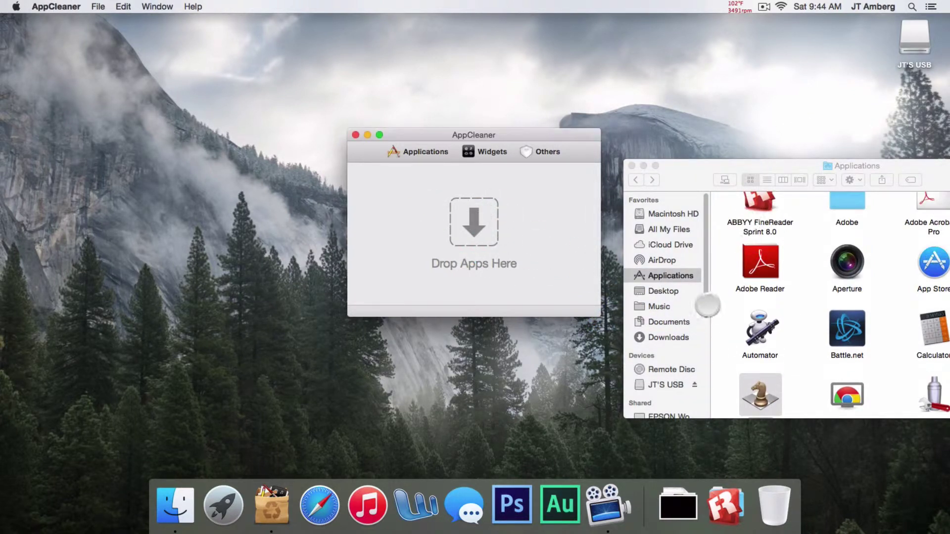
click(708, 302)
drag(700, 178, 589, 98)
scroll(801, 265, down, 15)
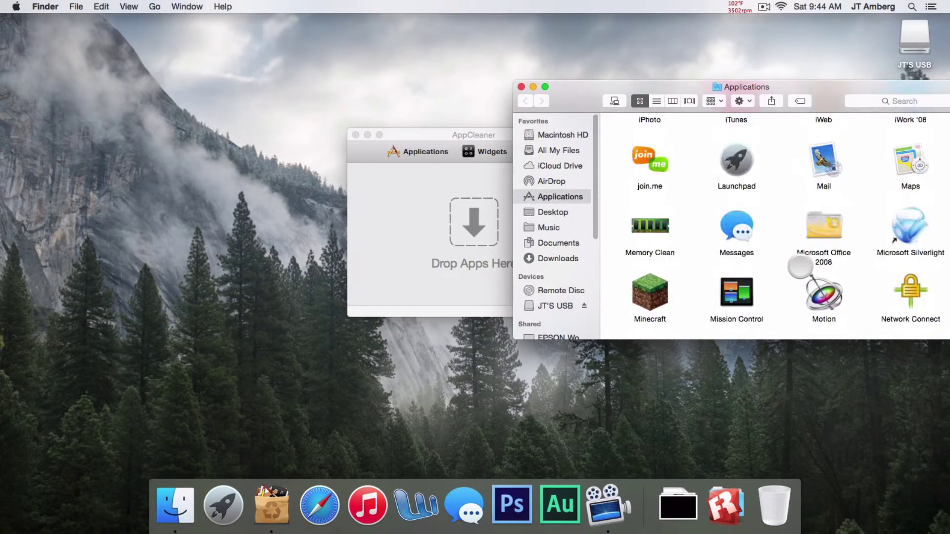
drag(838, 287, 451, 230)
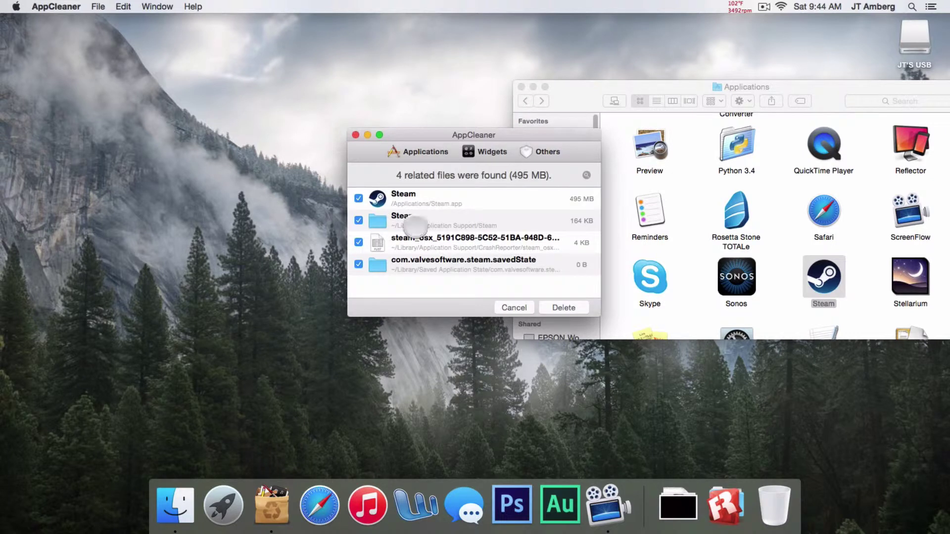
Step: Inspect Steam's support folder, steam_osx crash report and savedState entries, then shift AppCleaner left
click(451, 221)
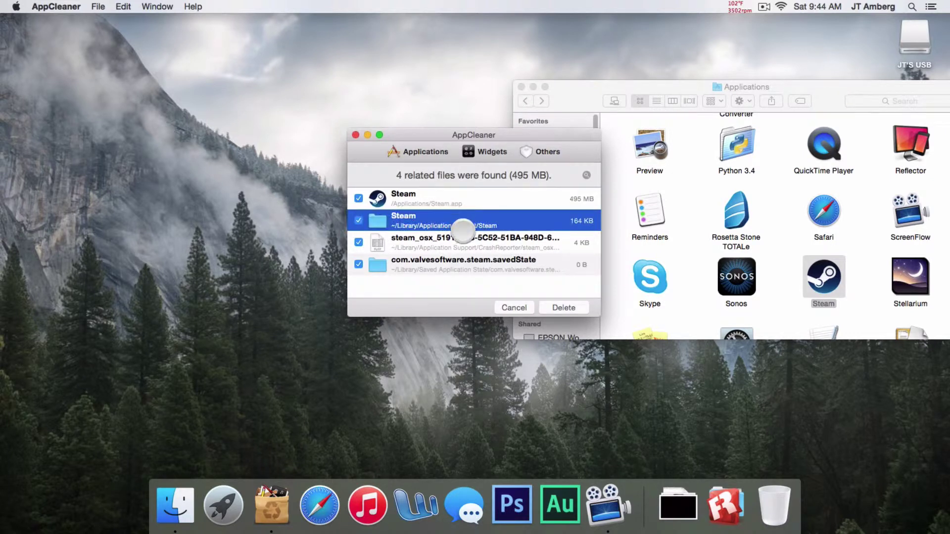
click(466, 245)
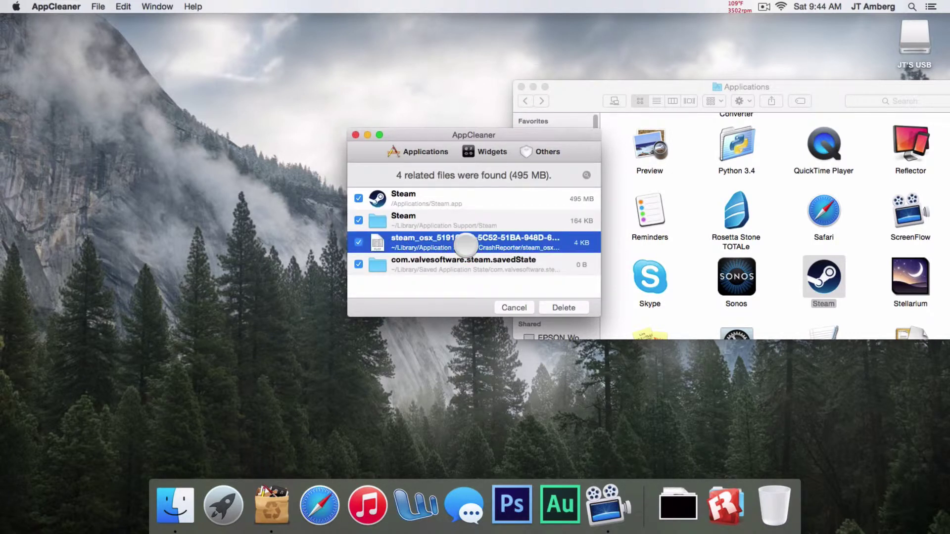
click(538, 266)
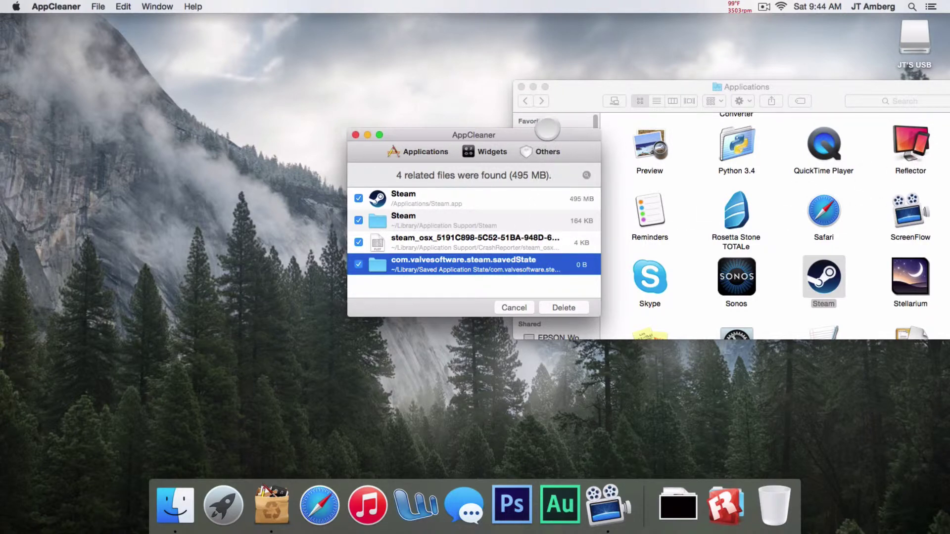
drag(544, 132, 405, 124)
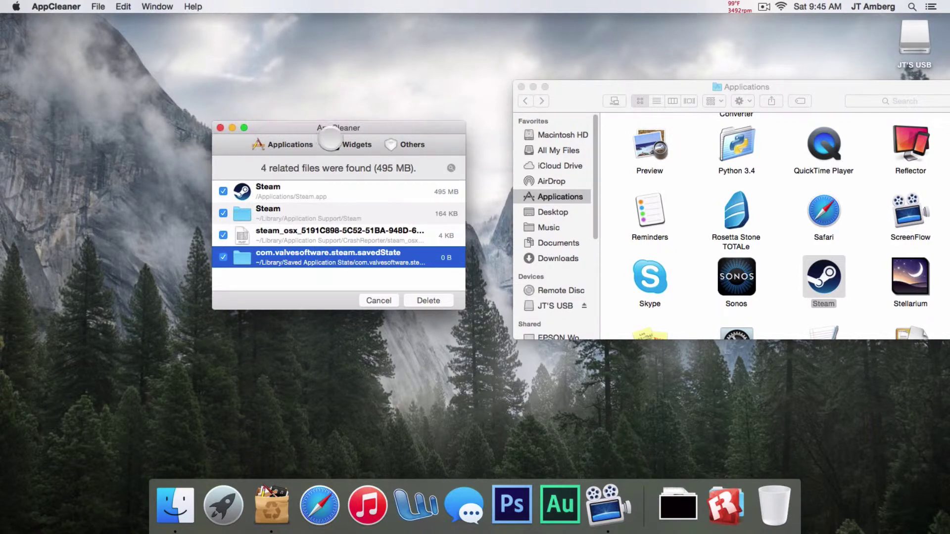
Step: Check AppCleaner's Widgets and Others tabs, return to Applications, then close AppCleaner and the Finder window
click(333, 144)
scroll(297, 250, down, 5)
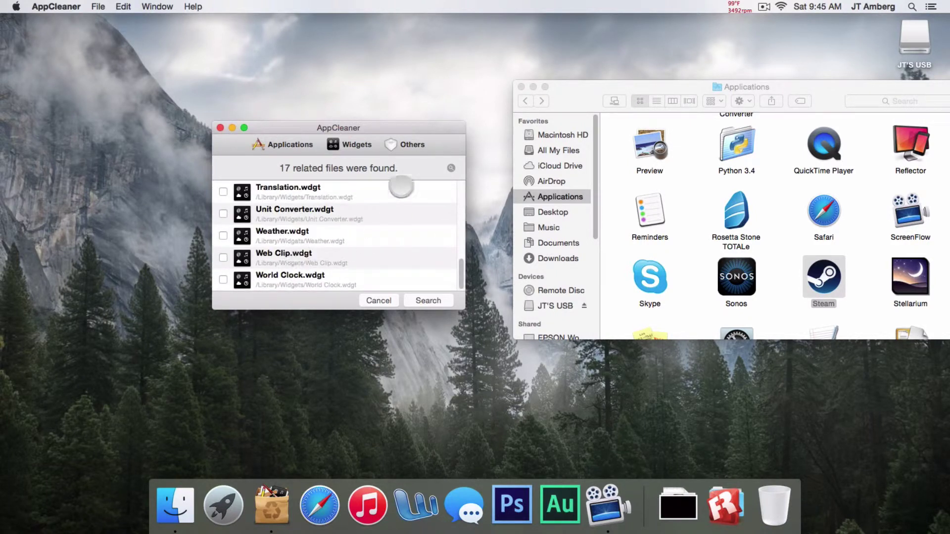
click(401, 144)
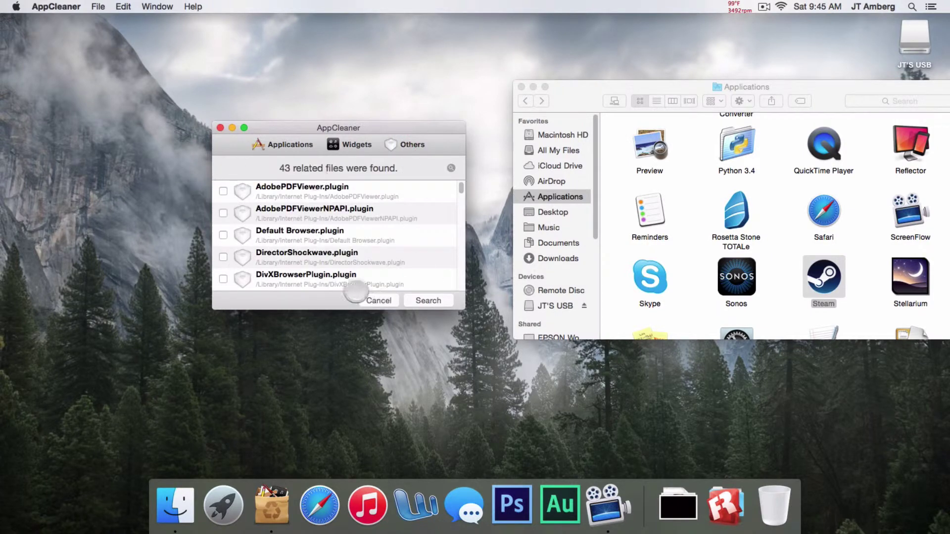
scroll(341, 257, down, 5)
scroll(345, 253, up, 5)
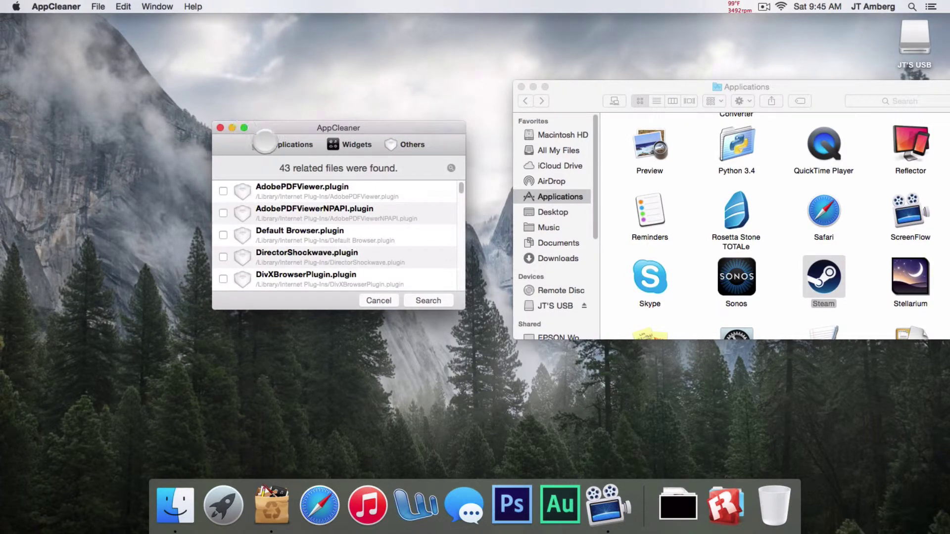
click(265, 144)
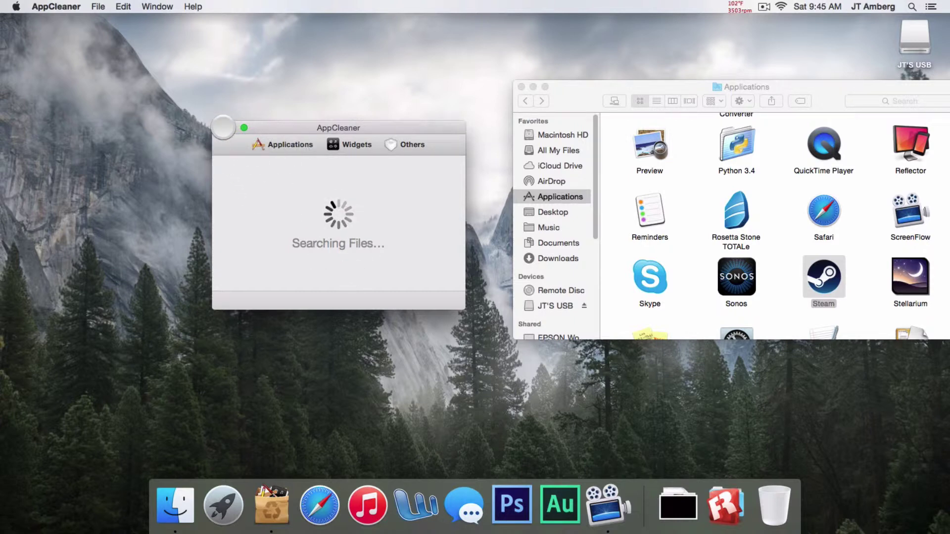
click(220, 128)
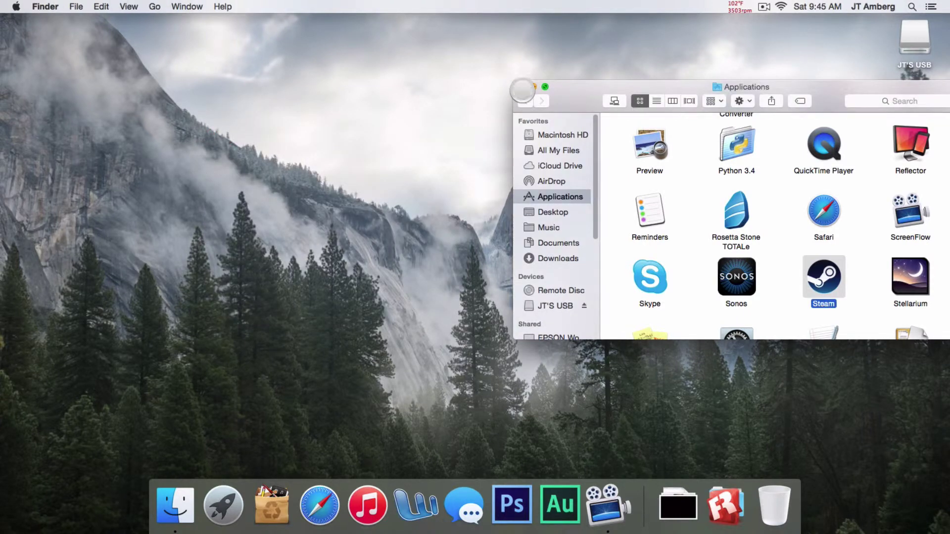
click(521, 87)
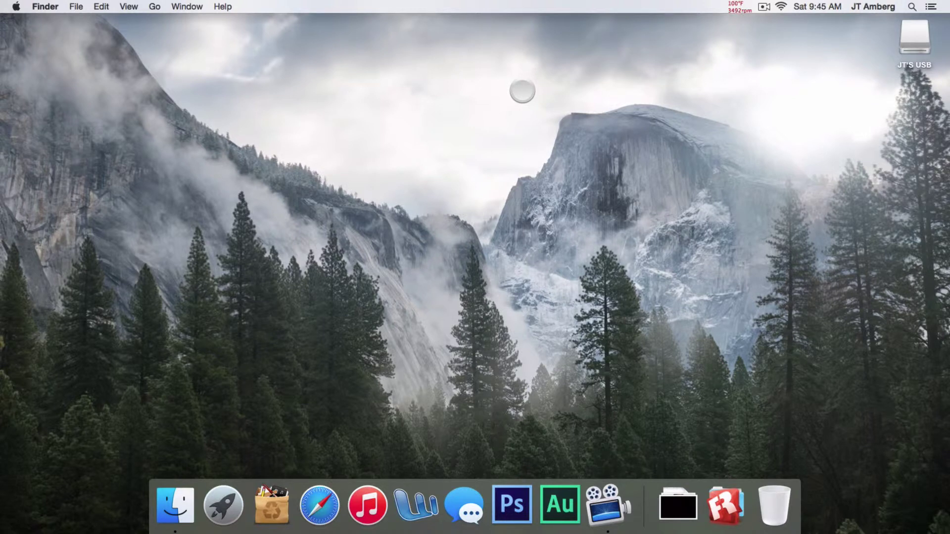
Step: Launch the App Store from the Apple menu
click(725, 506)
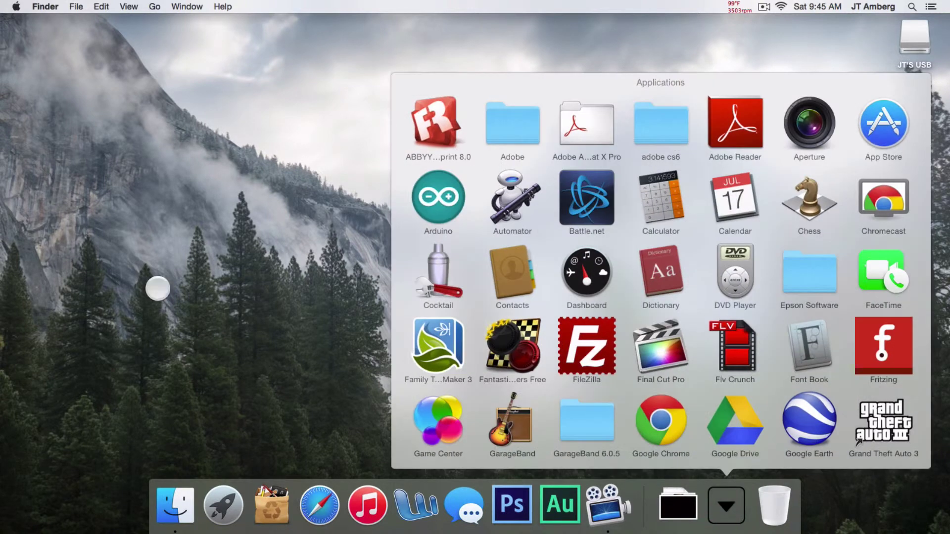
click(54, 233)
click(12, 6)
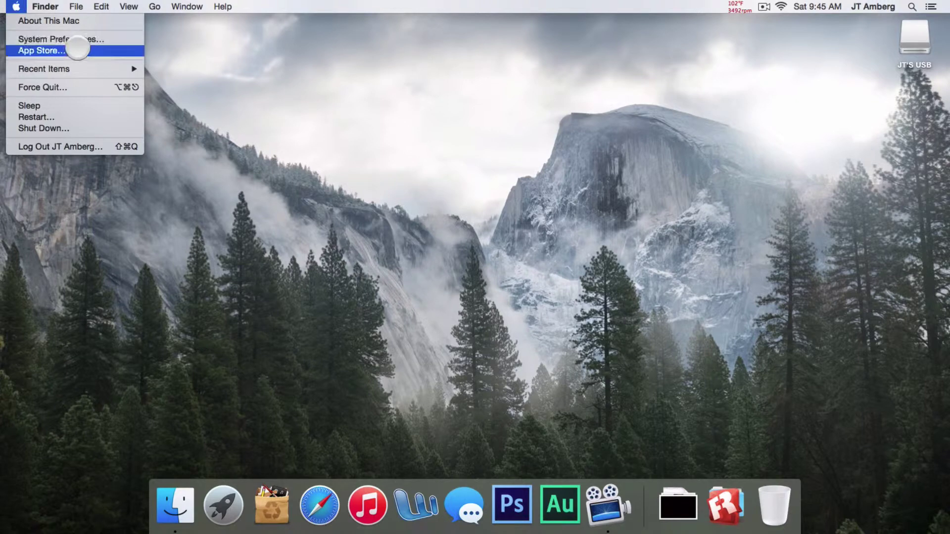
click(77, 49)
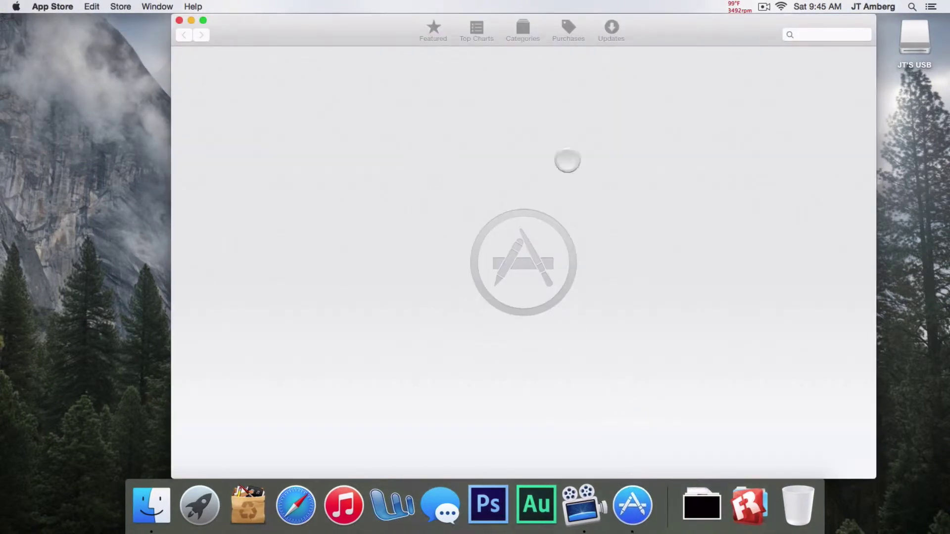
Step: Search the App Store for 'memory clean', open Memory Clean, and close the App Store
click(805, 35)
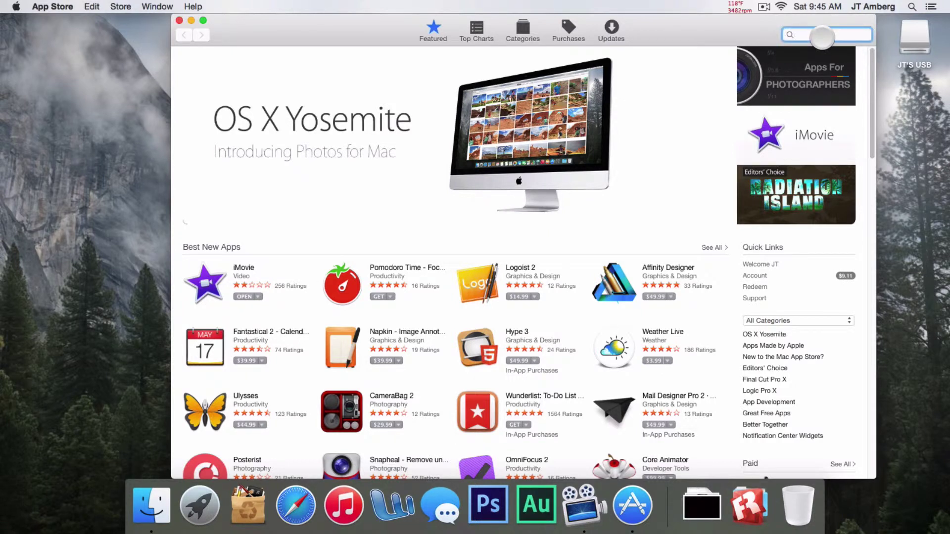
text(mem)
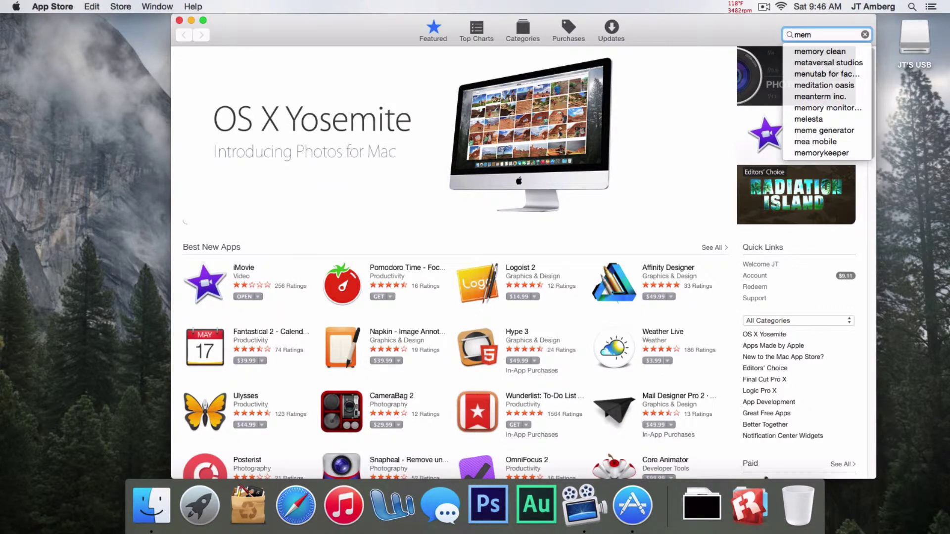
key(Down)
key(Return)
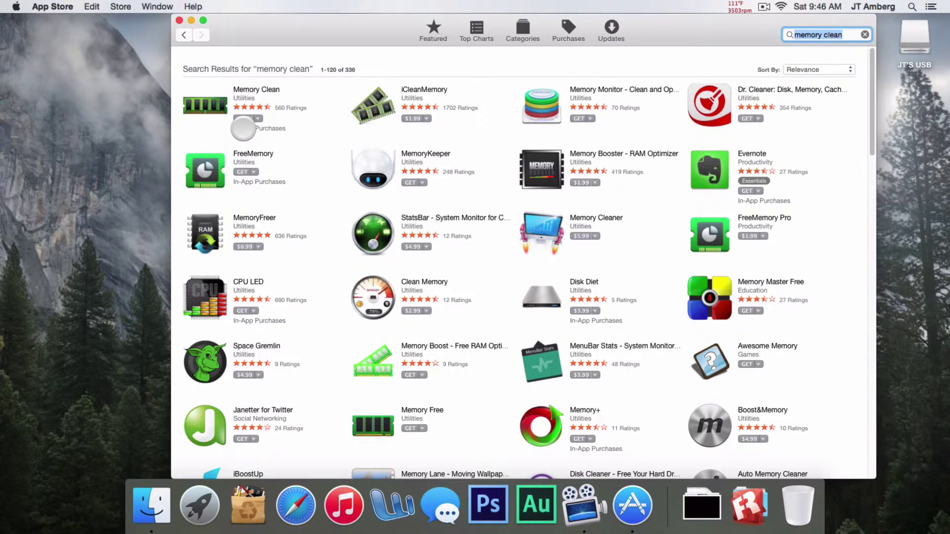
click(248, 119)
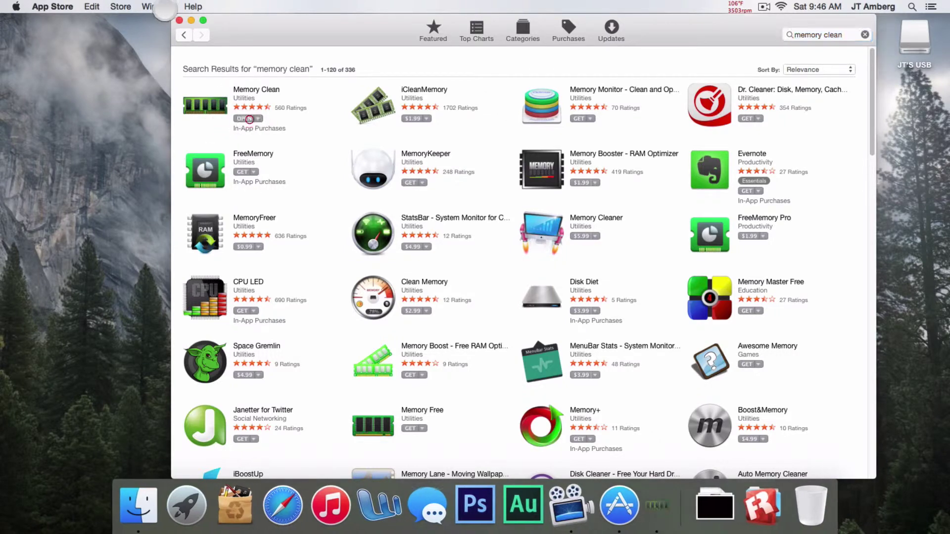
click(179, 20)
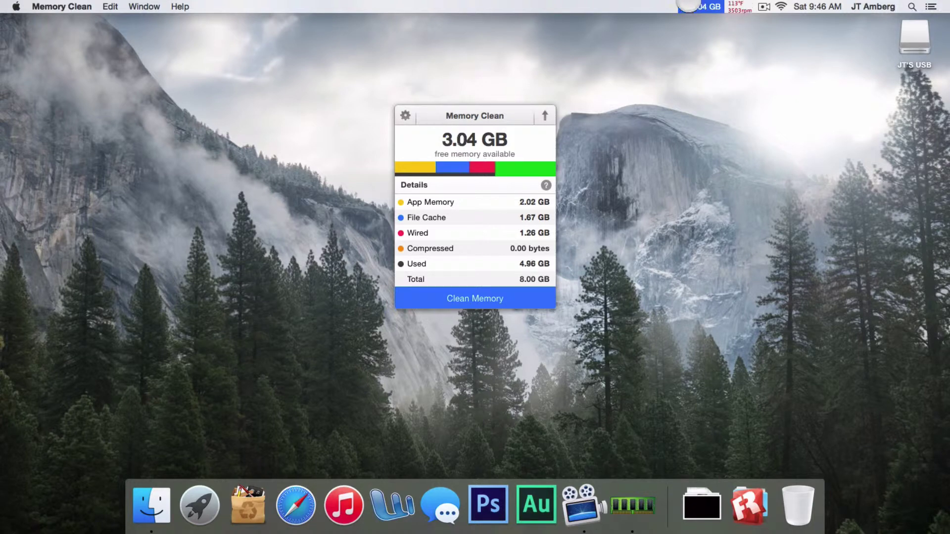
Step: Reopen Memory Clean's menu-bar readout to show 3.71 GB free and 1.35 GB App Memory
click(688, 6)
click(688, 6)
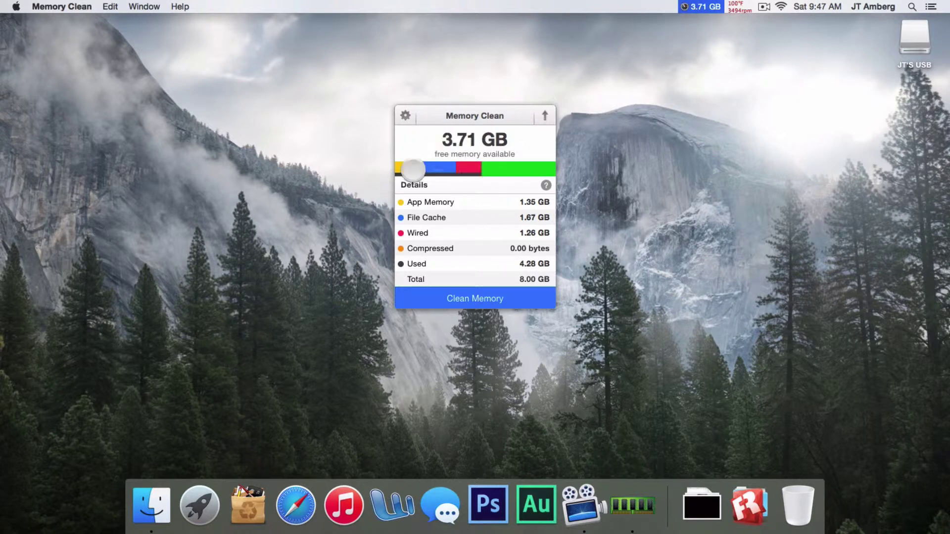
Step: Run Clean Memory, raising free memory to 4.06 GB
click(470, 301)
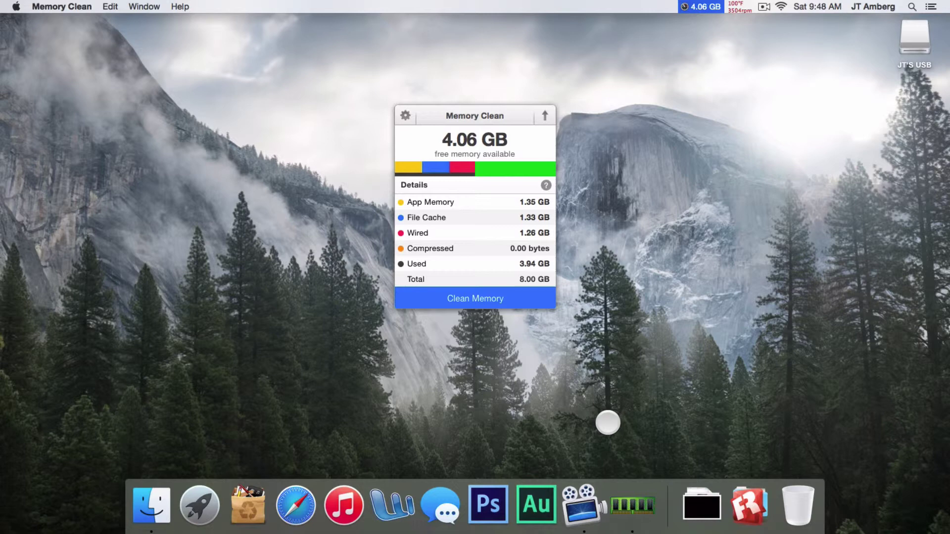
Step: Quit Memory Clean from its Dock icon menu, then open the Apple menu
right_click(632, 504)
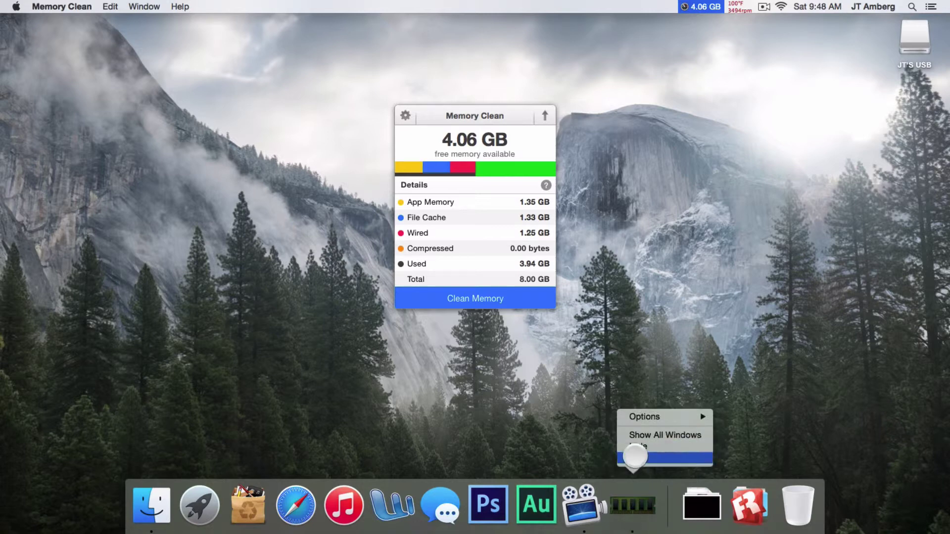
click(635, 457)
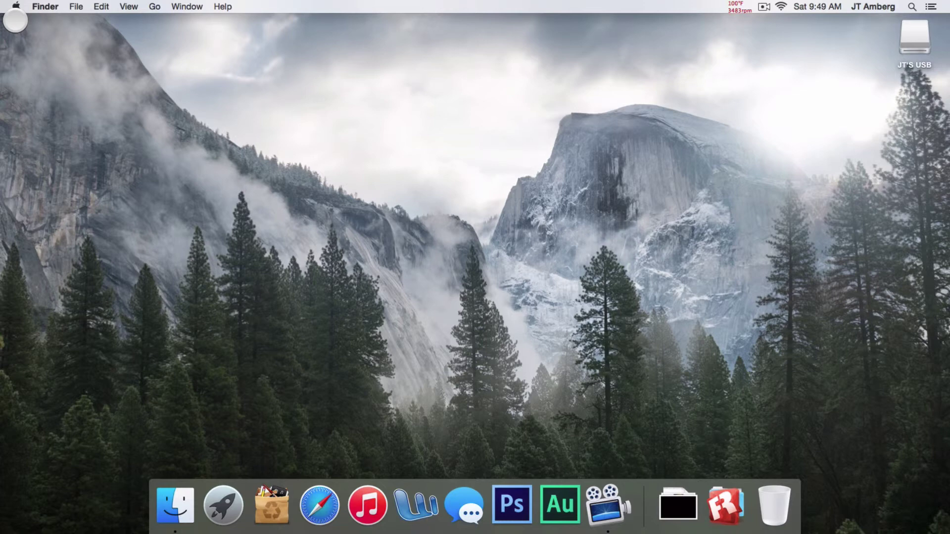
click(16, 6)
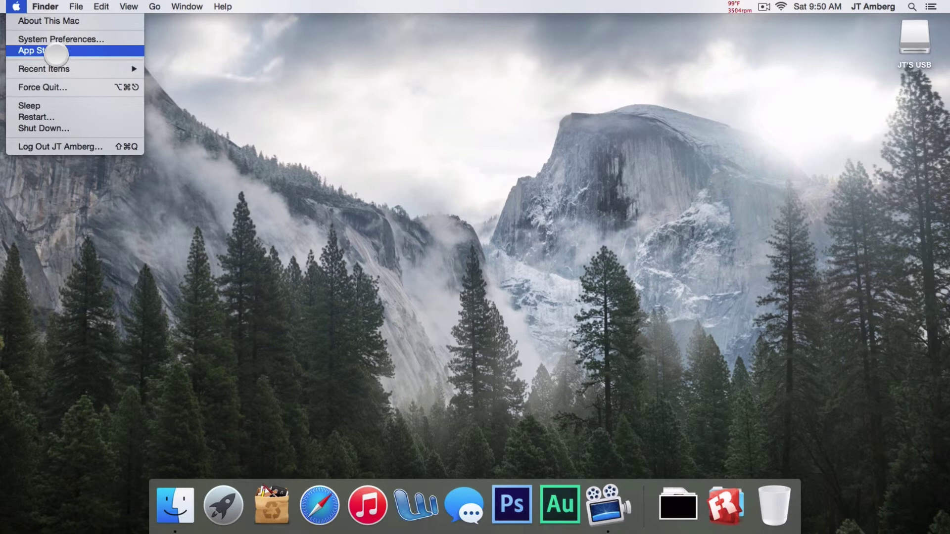
mouse_move(32, 5)
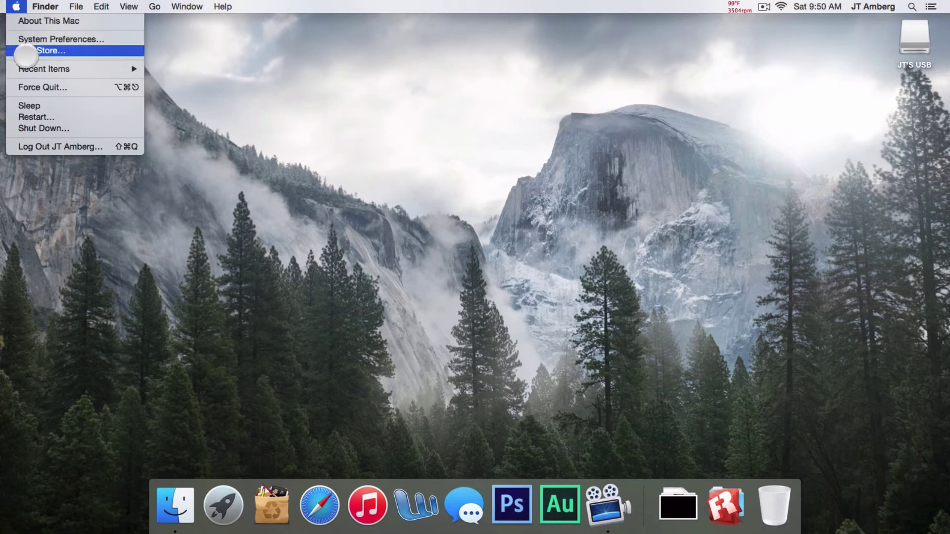
Step: Launch the App Store and scroll through the Updates list of five recent installs, including Xcode 6.3
click(24, 52)
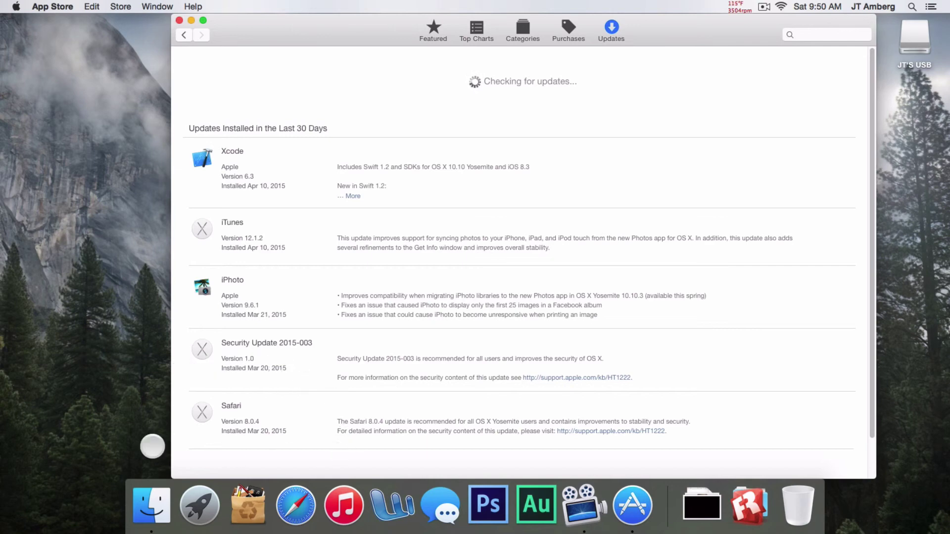
scroll(264, 385, down, 2)
scroll(293, 362, up, 2)
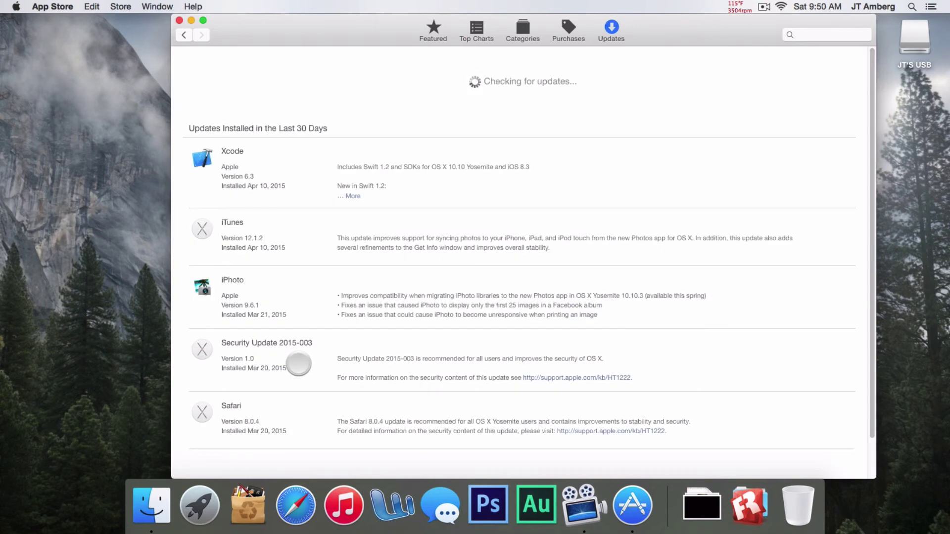